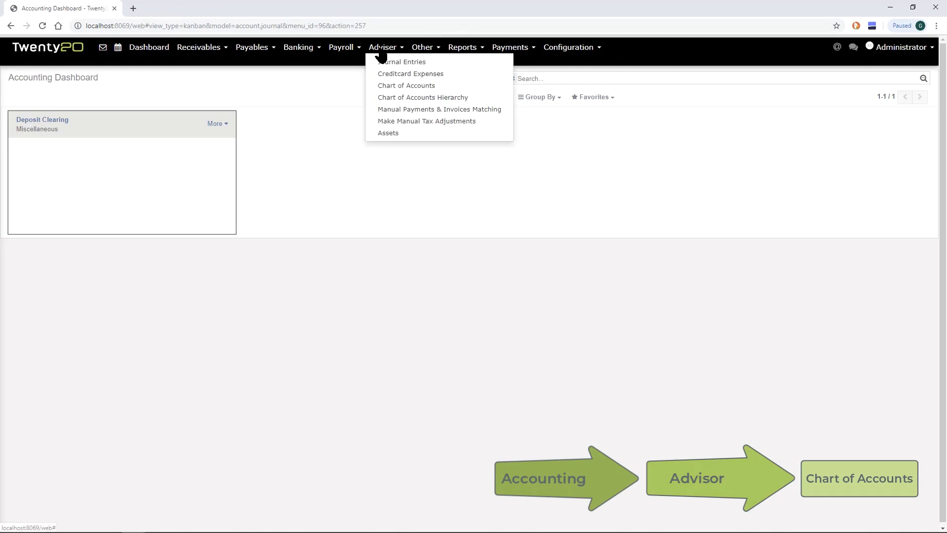
Create and save account 2000, Accounts Payable, with type Payable in the Chart of Accounts
left_click(395, 90)
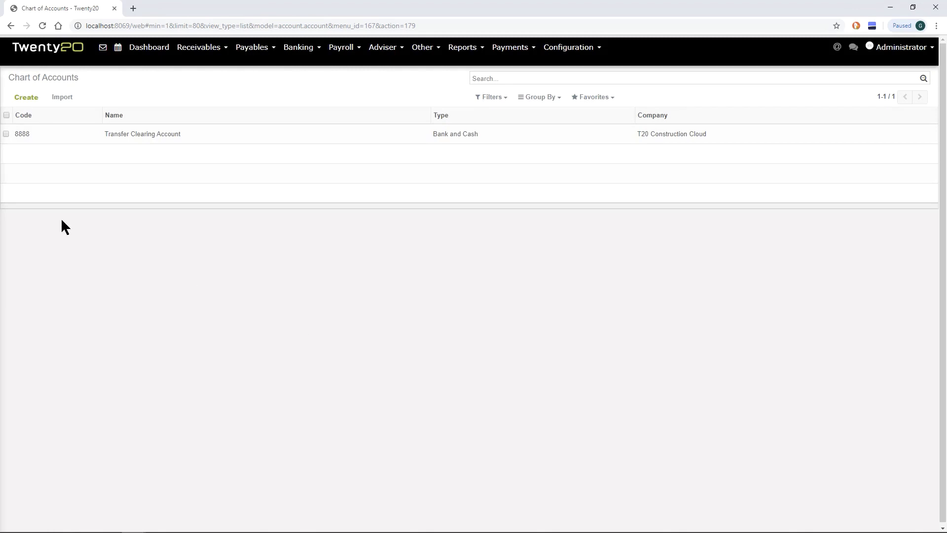
left_click(28, 97)
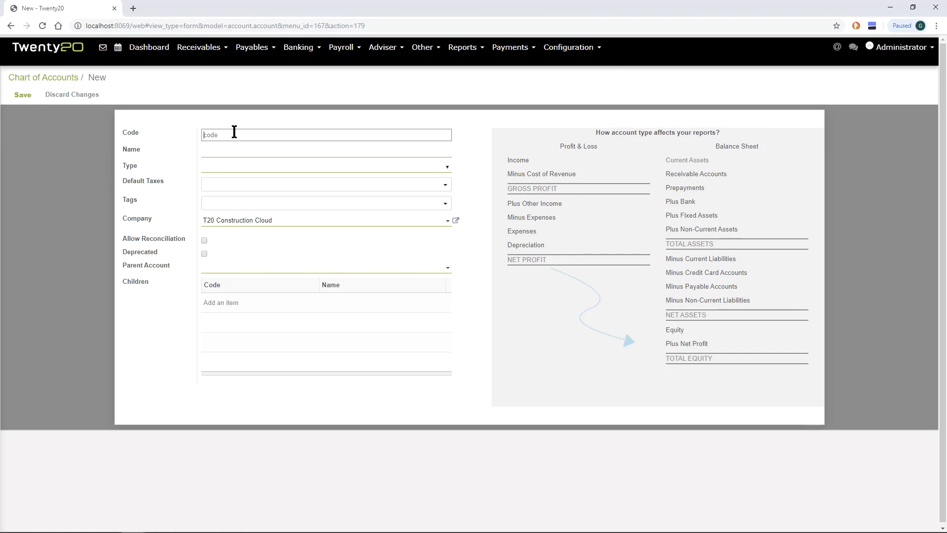
type("2000")
left_click(220, 151)
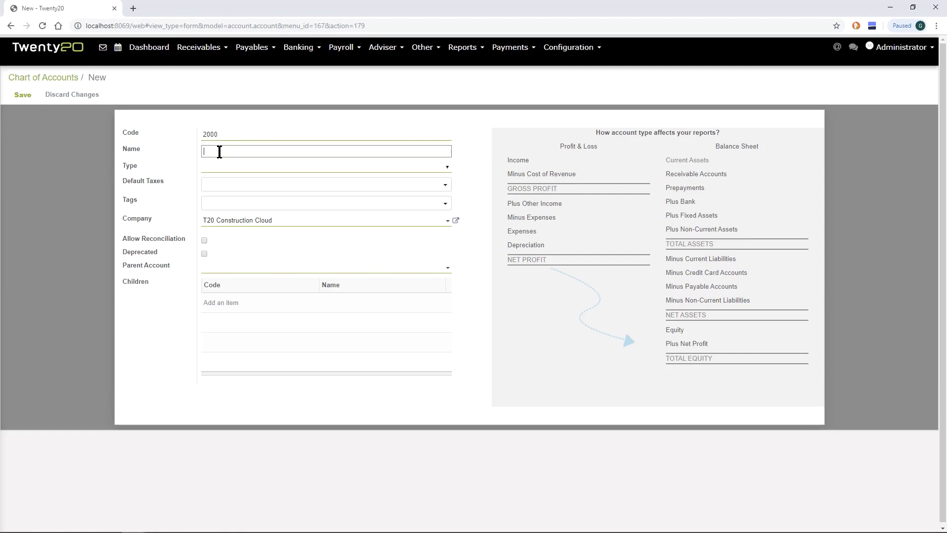
type("Accounts Payable")
key("Tab")
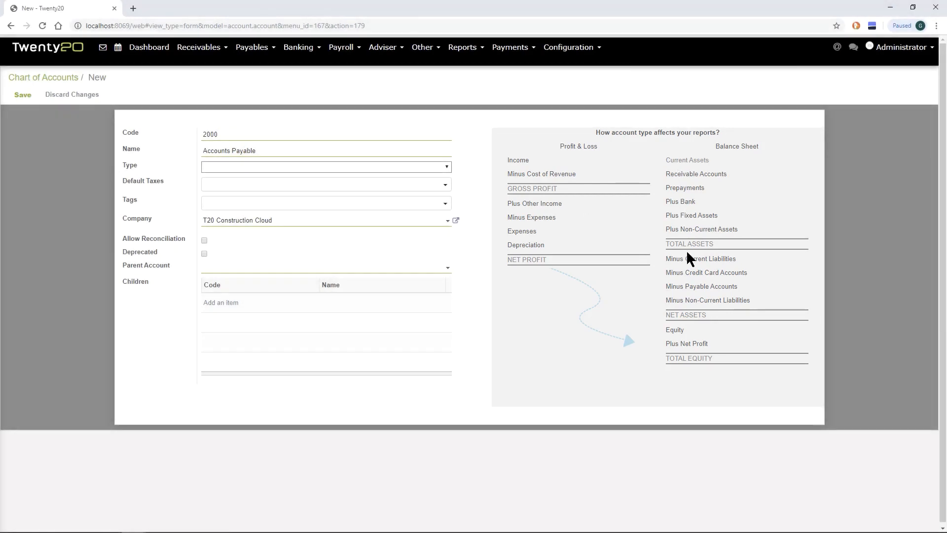
left_click(344, 169)
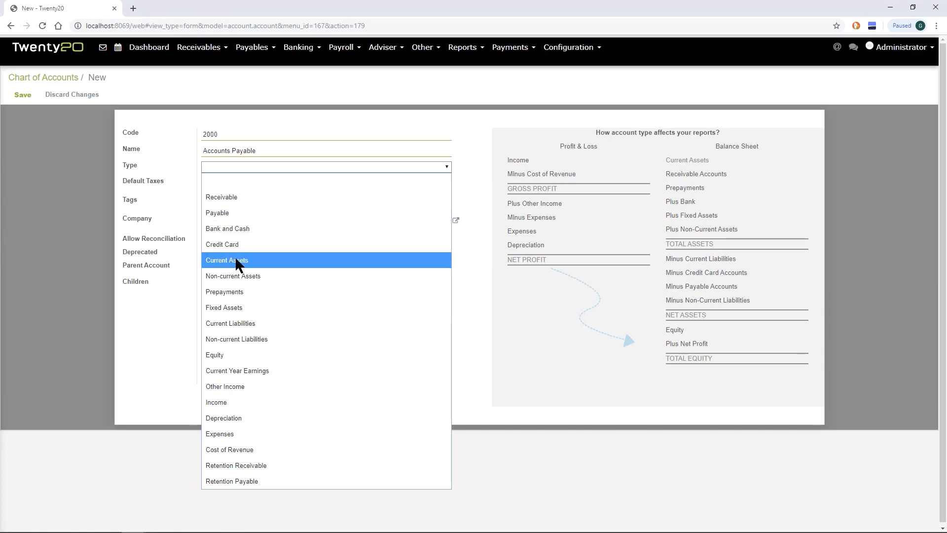
left_click(229, 213)
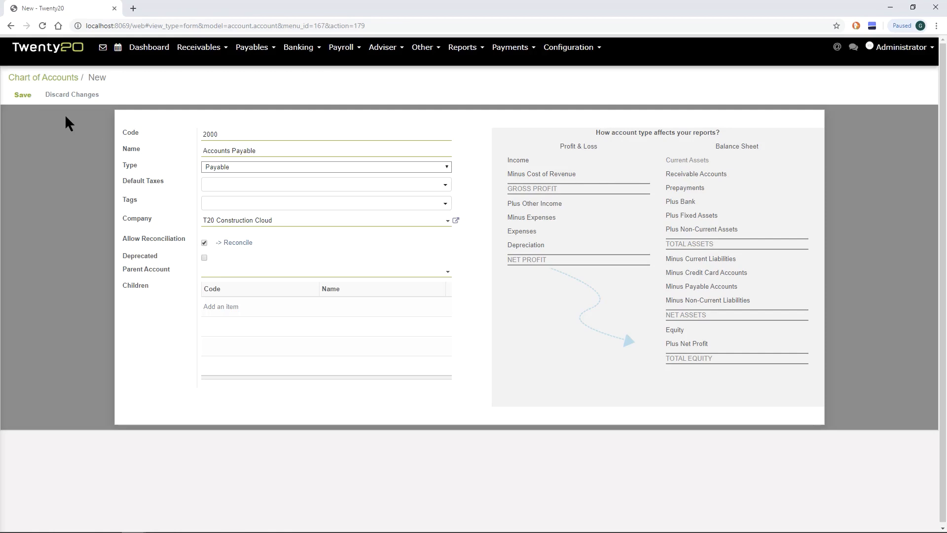
left_click(20, 96)
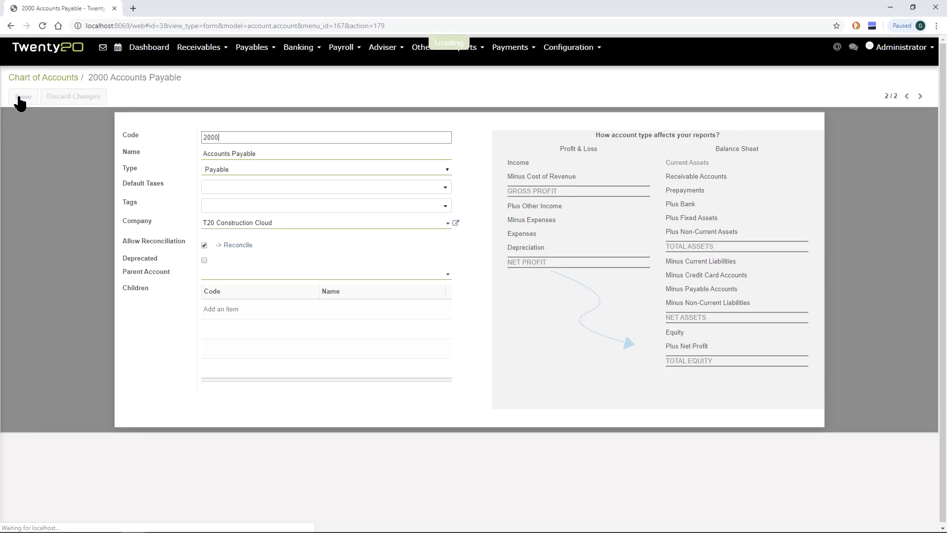
Create and save another account with code 1000, name 1st National Bank and type Bank and Cash
left_click(61, 78)
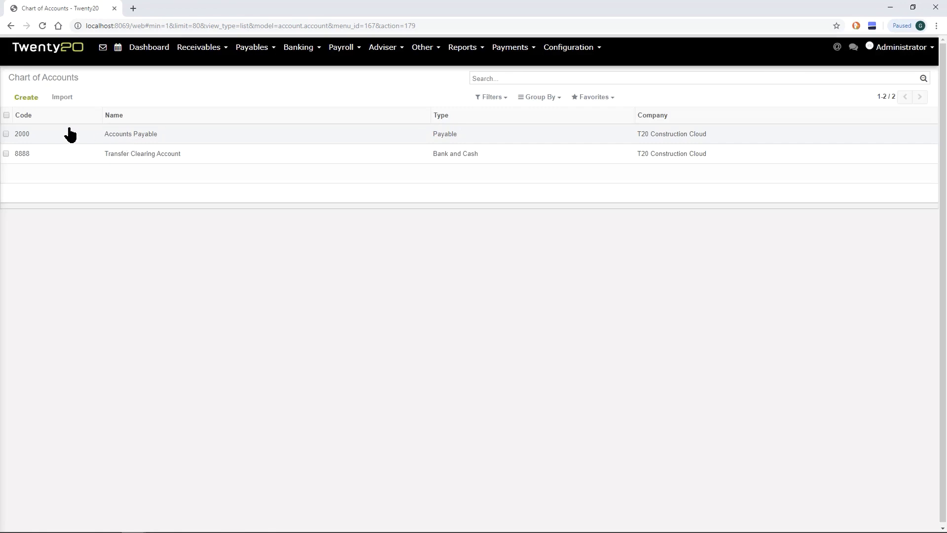
left_click(25, 99)
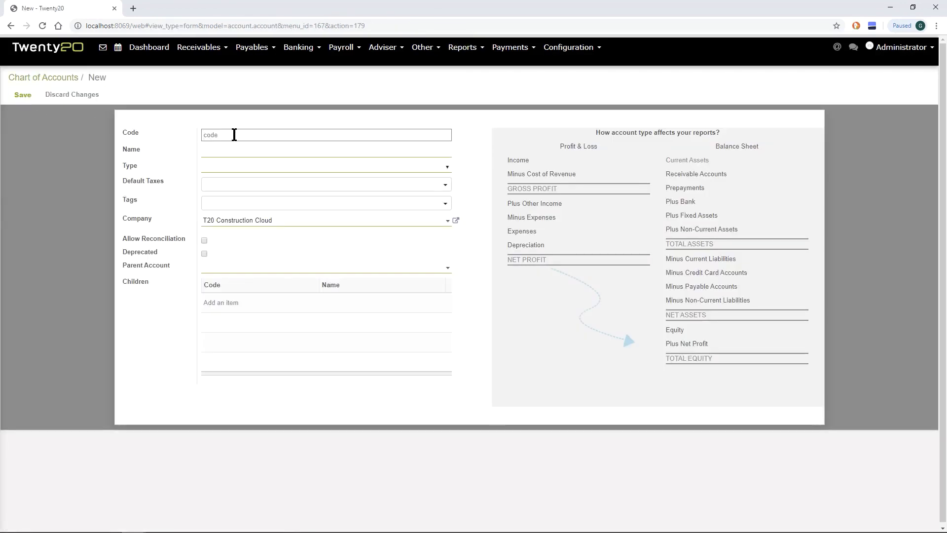
type("1000")
key("Tab")
type("1st National Bank")
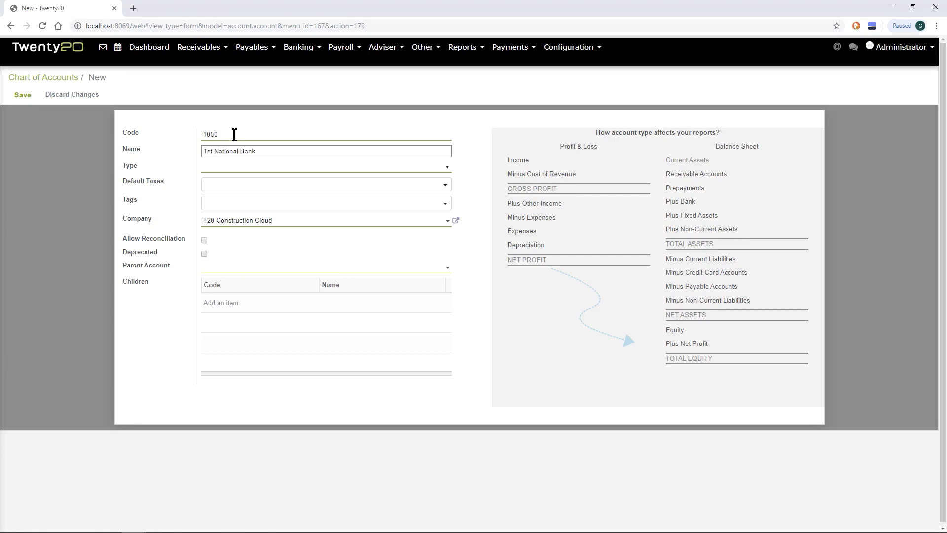
left_click(232, 168)
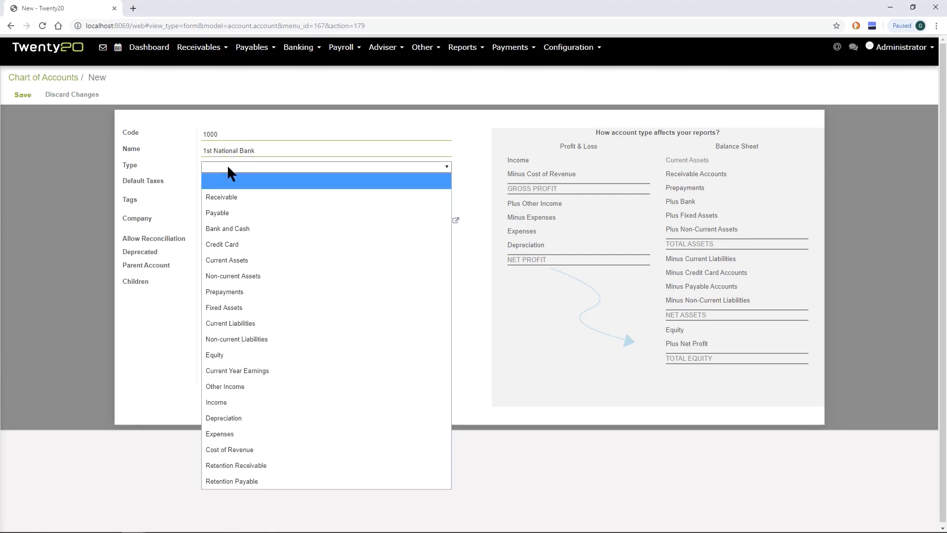
left_click(227, 229)
left_click(19, 95)
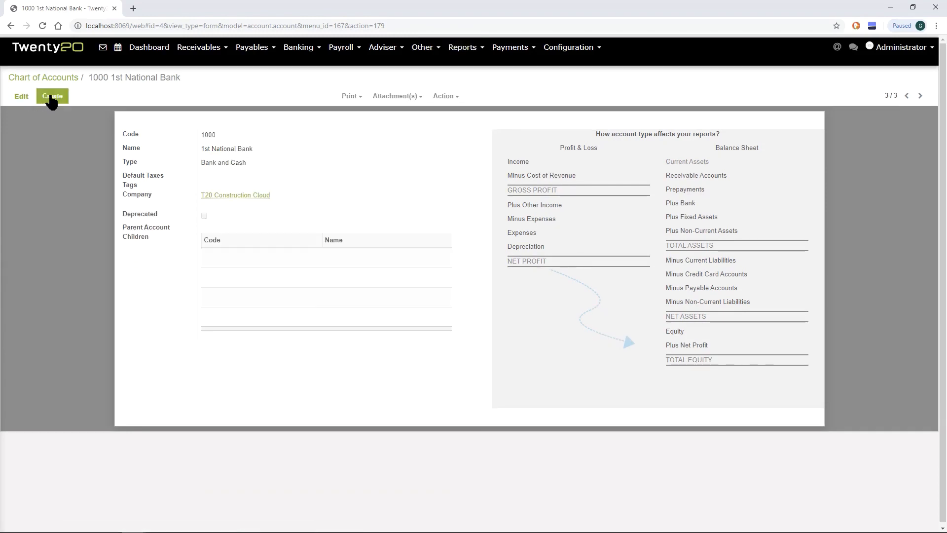
Create and save account 5000, Cost of Goods Sold - Materials, with type Cost of Revenue
left_click(51, 98)
type("5000")
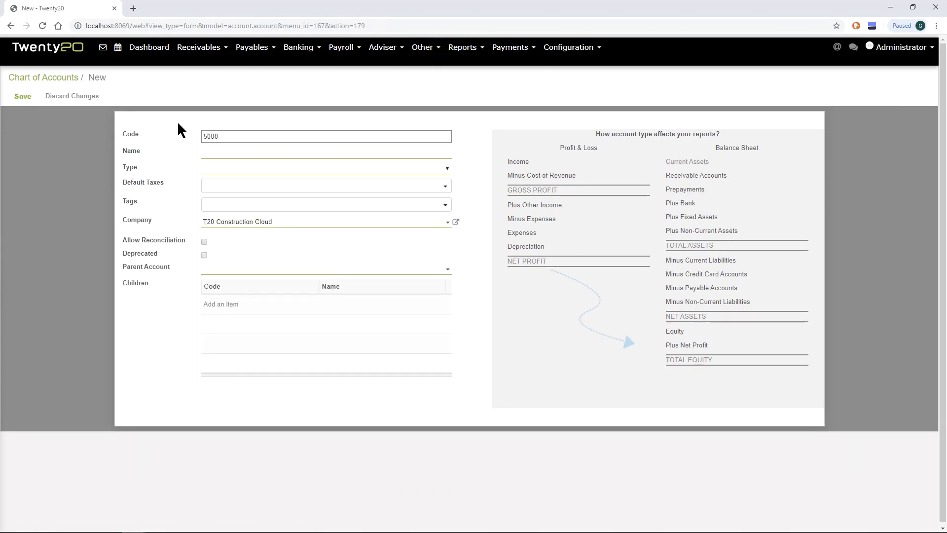
key("Tab")
type("Cost of Goods Sold - Materials")
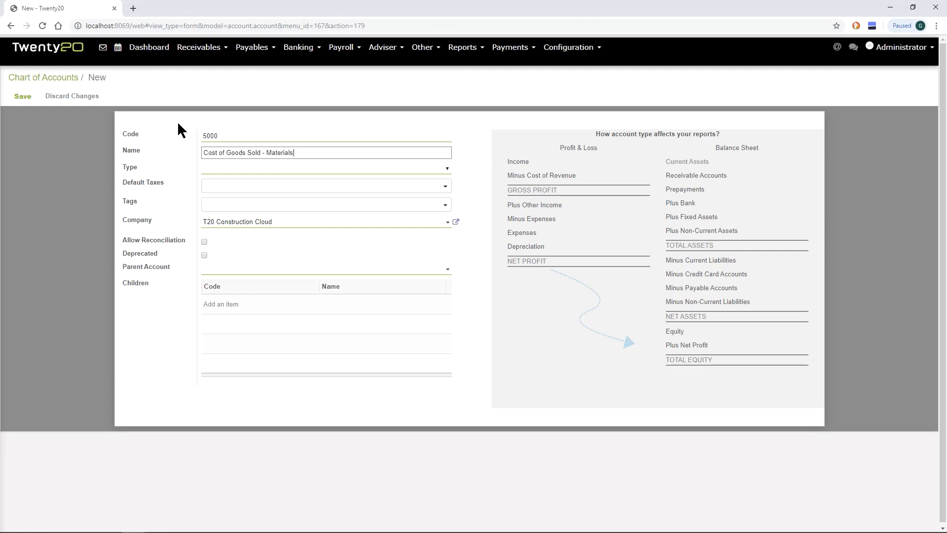
left_click(344, 170)
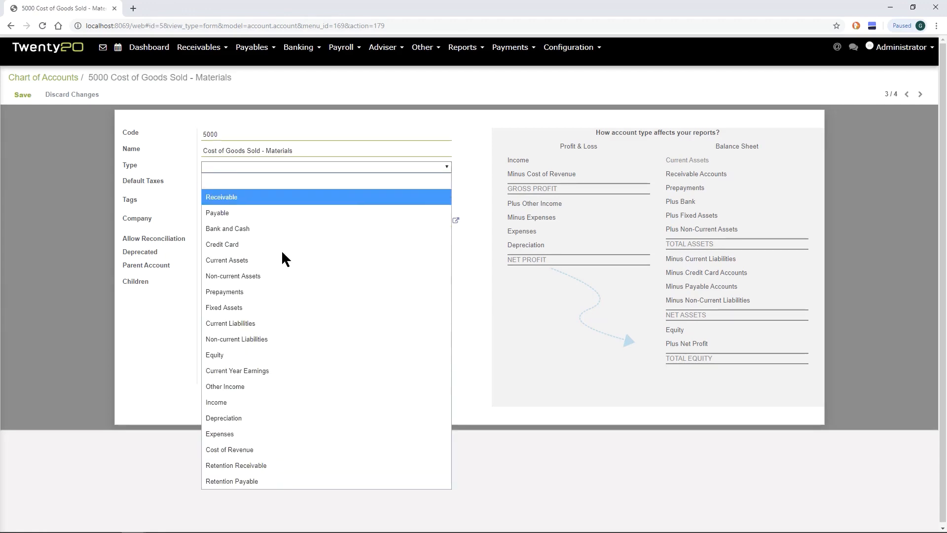
left_click(229, 450)
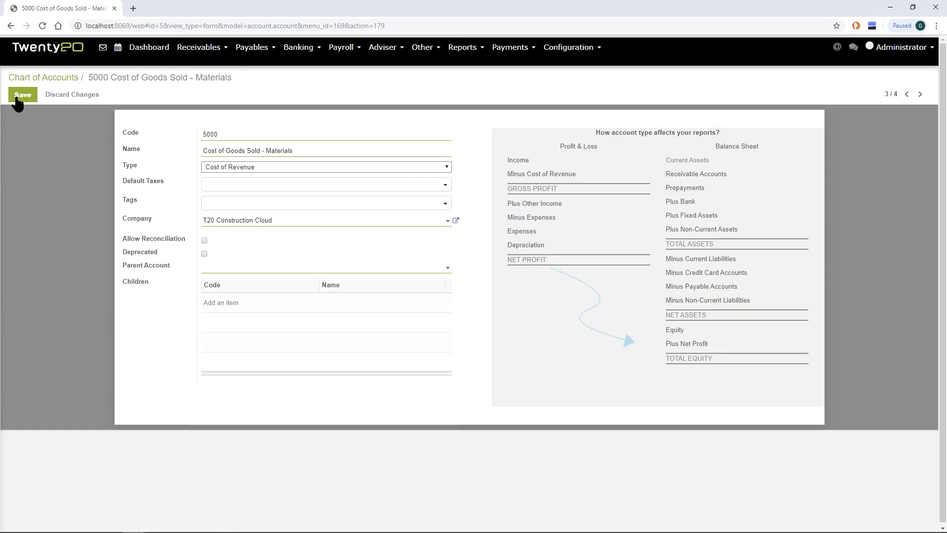
left_click(22, 95)
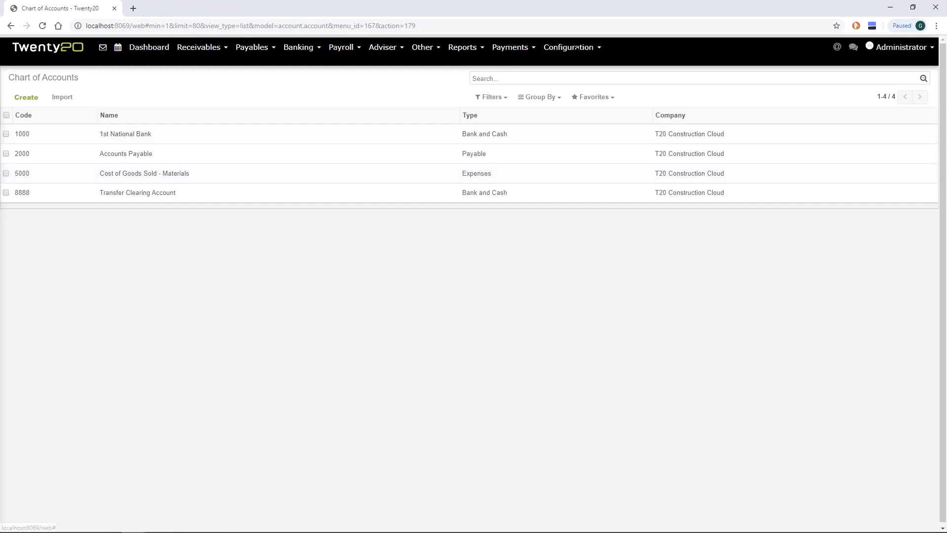
Start a new journal in the accounting configuration, named AP, with type Purchase
left_click(576, 48)
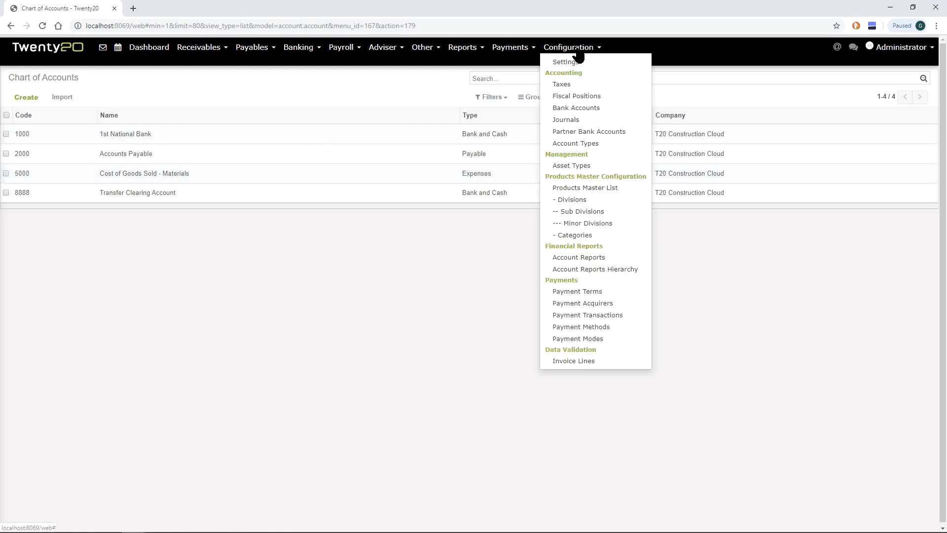
left_click(571, 127)
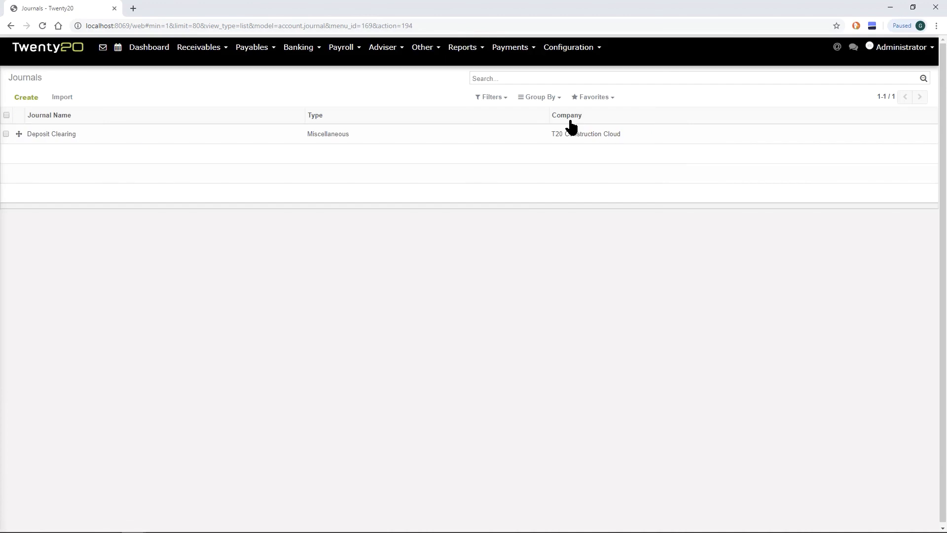
left_click(26, 99)
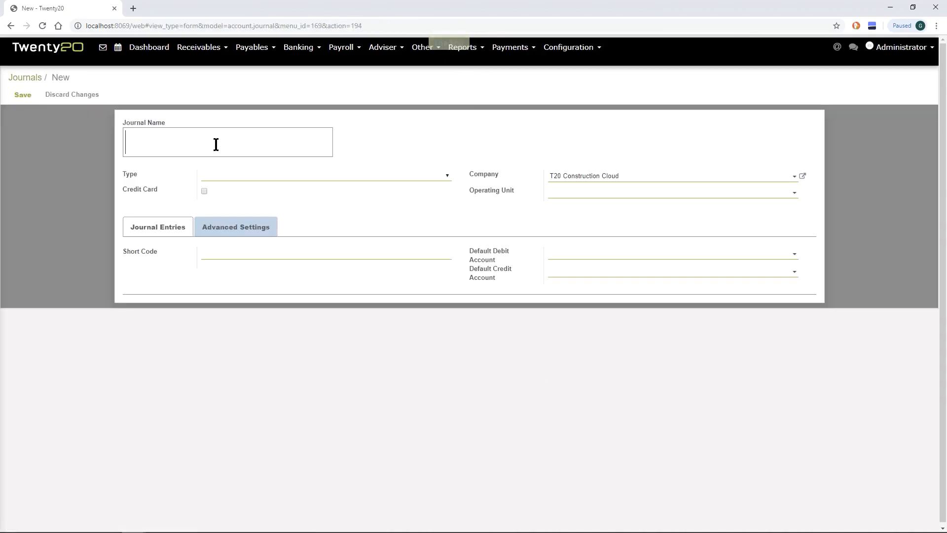
type("AP")
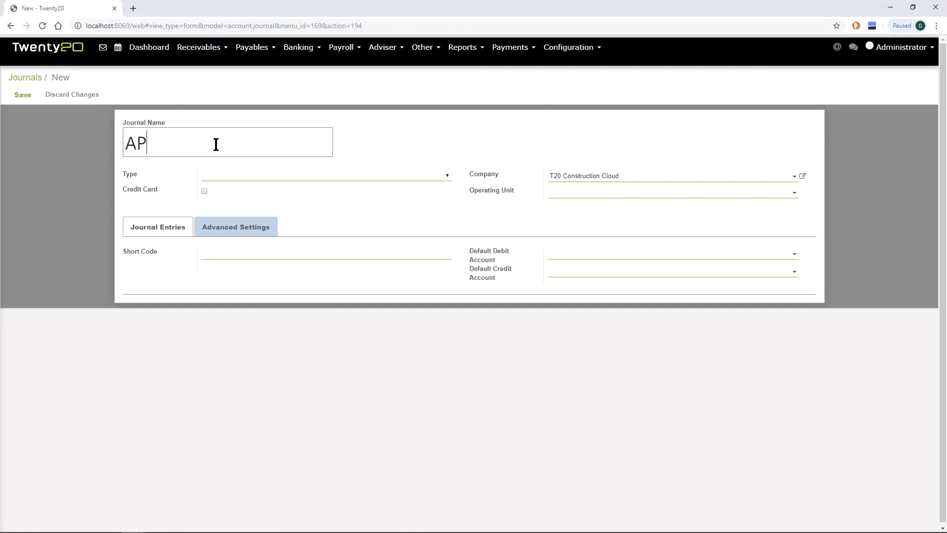
left_click(232, 176)
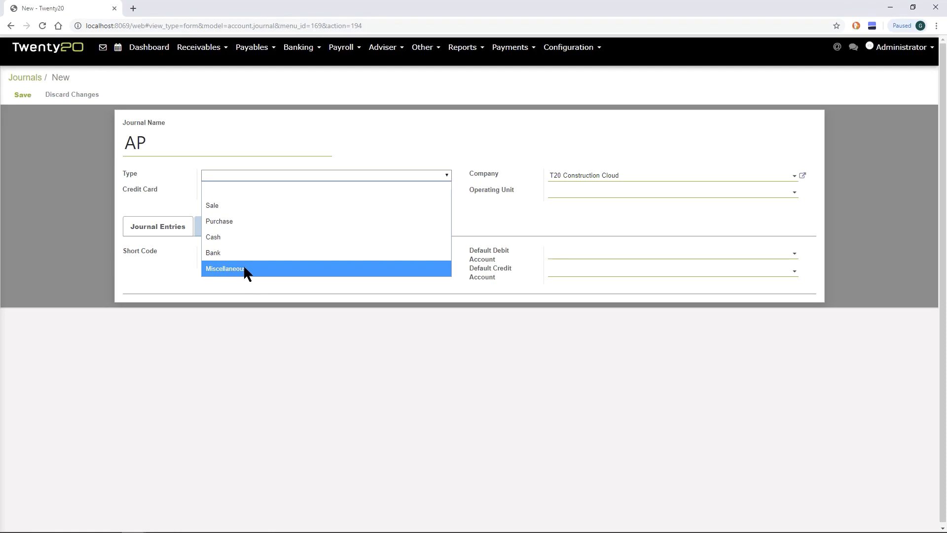
left_click(233, 221)
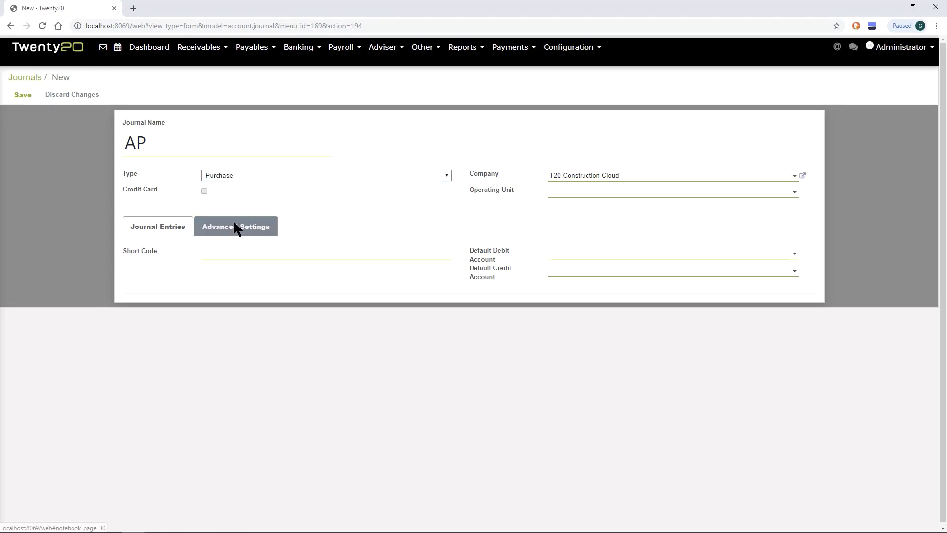
Give the AP journal short code APINV and default debit account 2000 Accounts Payable, and save it
left_click(232, 253)
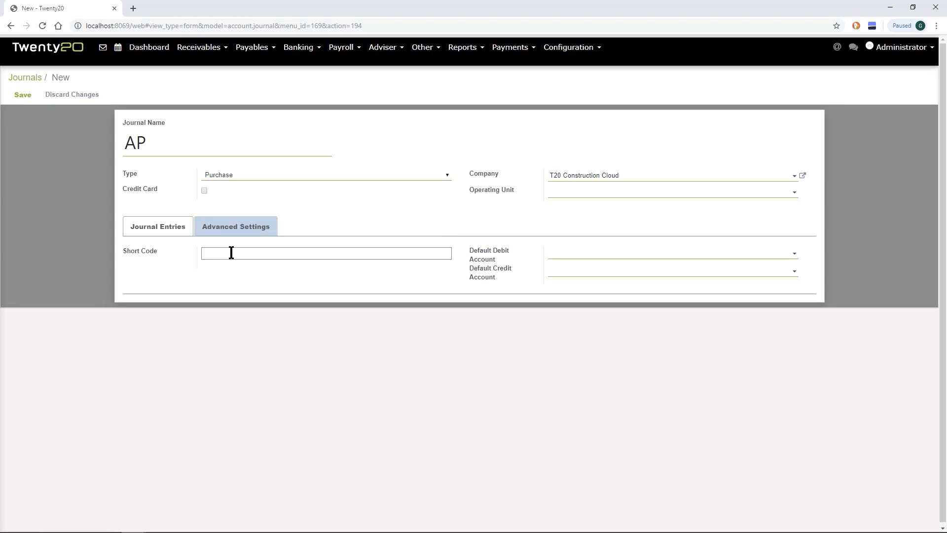
type("APINV")
left_click(578, 257)
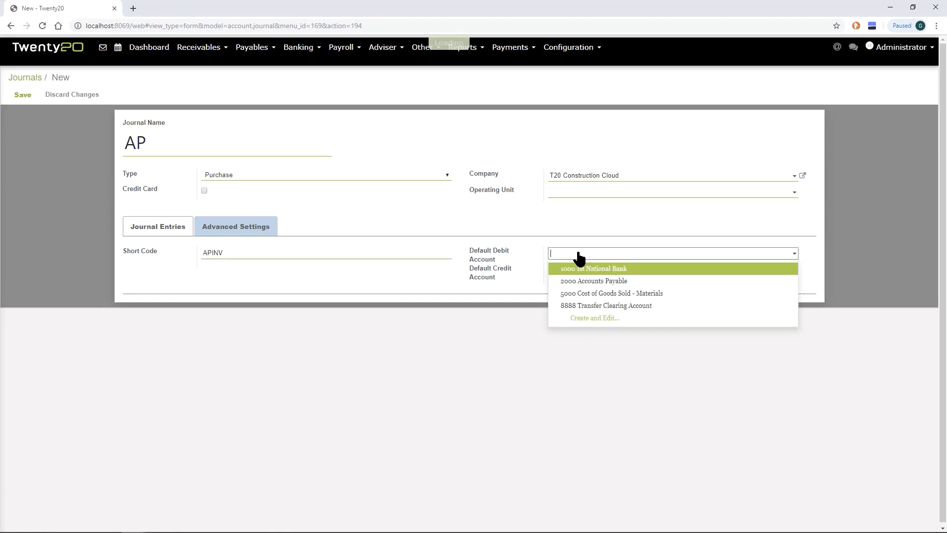
left_click(579, 281)
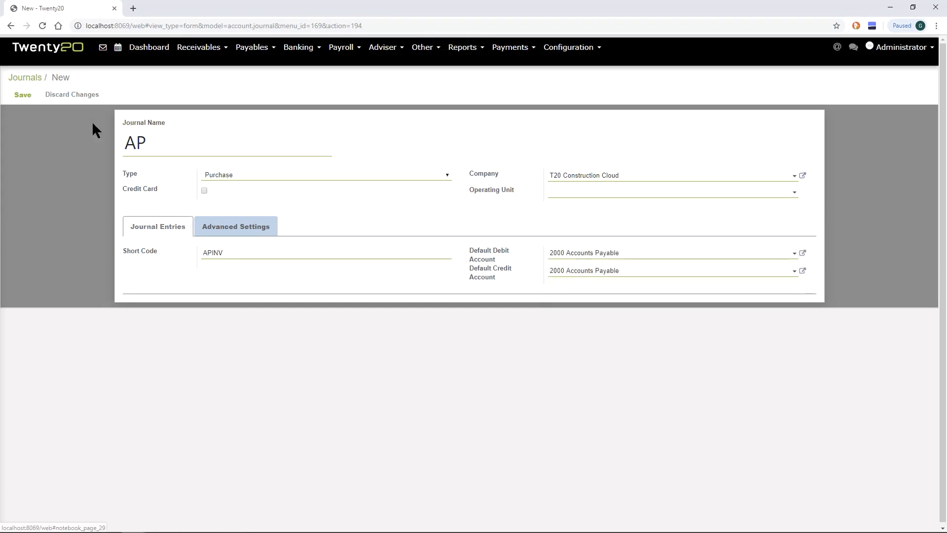
left_click(22, 95)
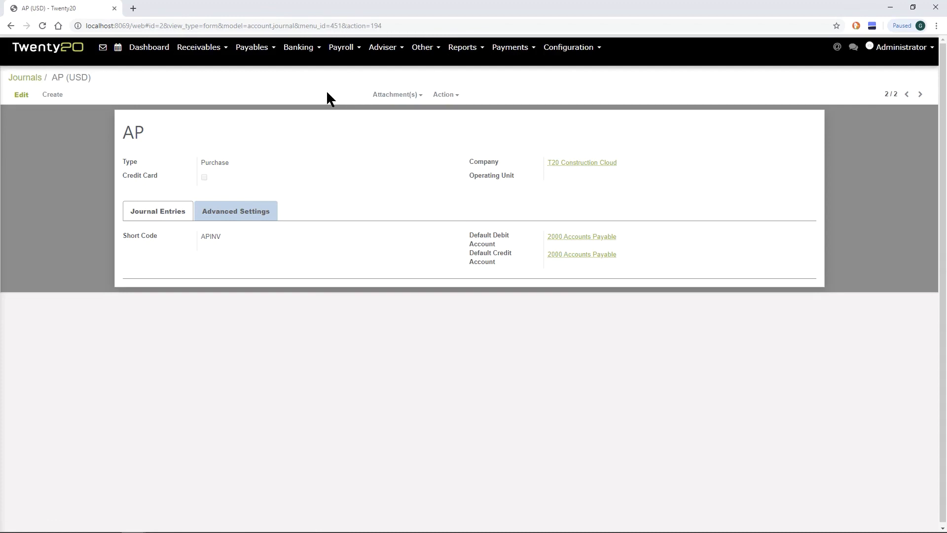
Start another journal named 1 St National Bank - Operating with type Bank
left_click(52, 94)
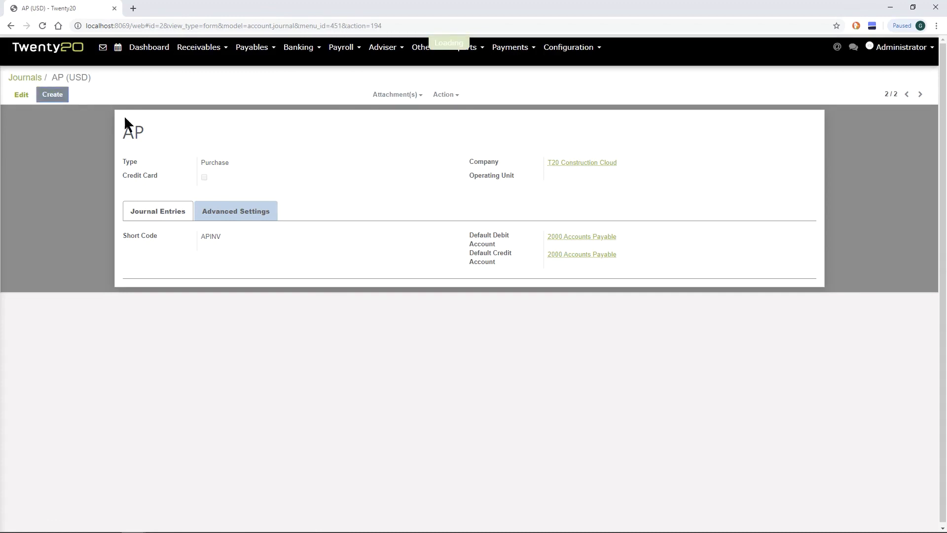
type("1 St ")
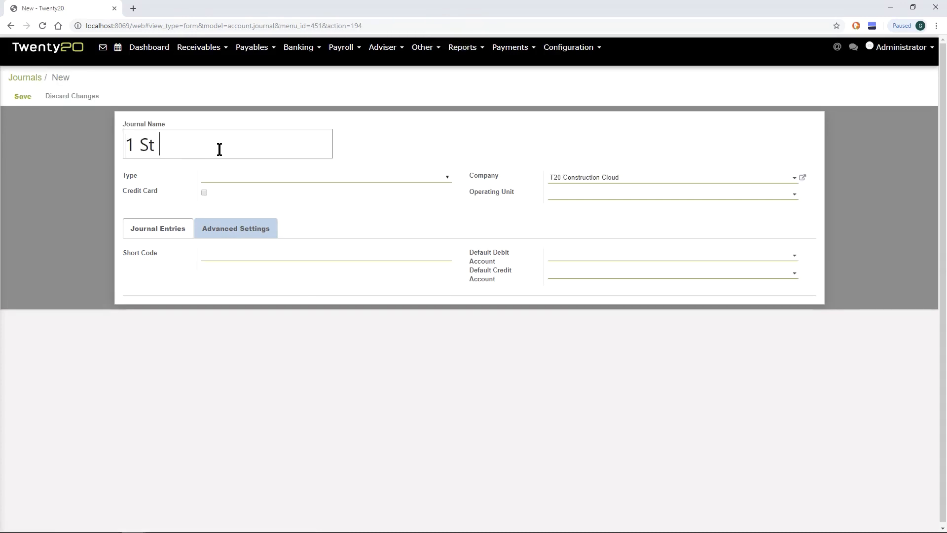
type("National Ban")
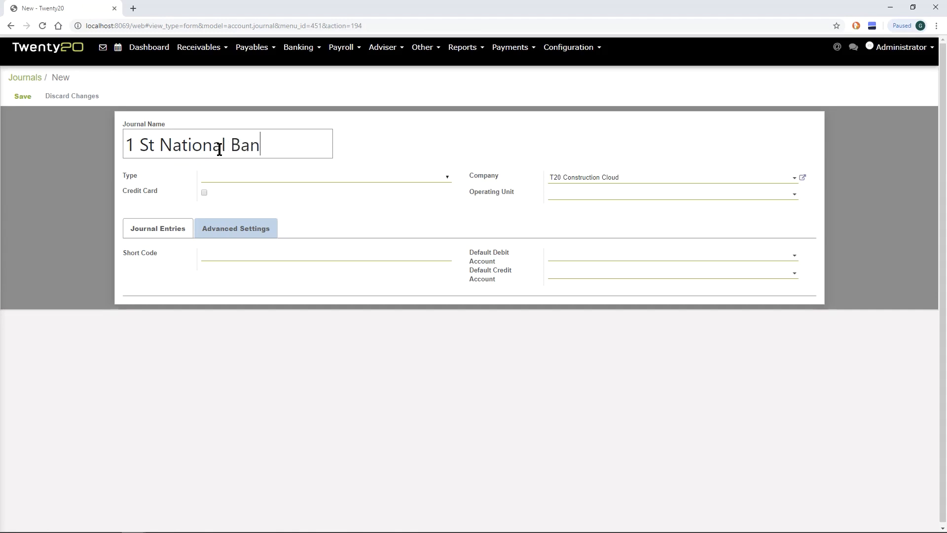
type("k - Operating")
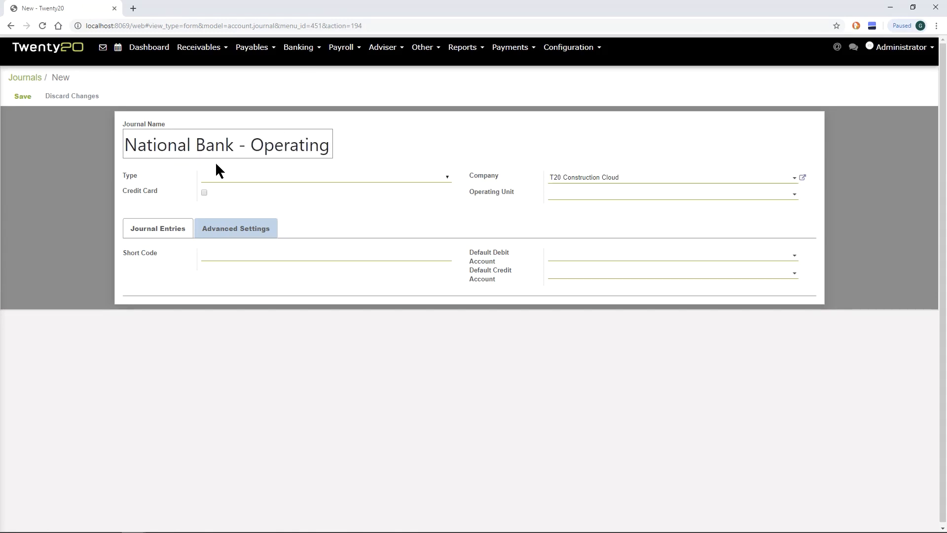
left_click(227, 174)
left_click(229, 252)
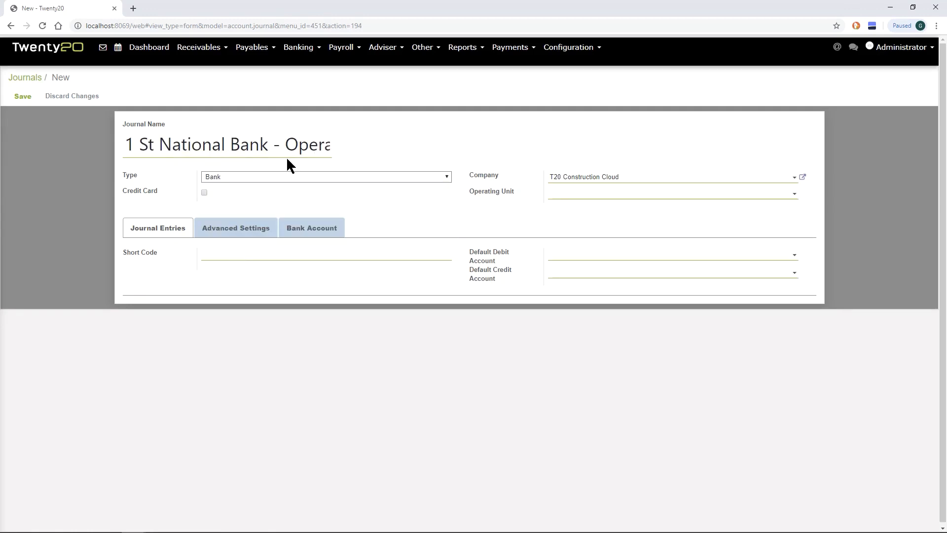
Set the bank journal's short code to 1STNB and its default debit account to 1000 1st National Bank
left_click(250, 252)
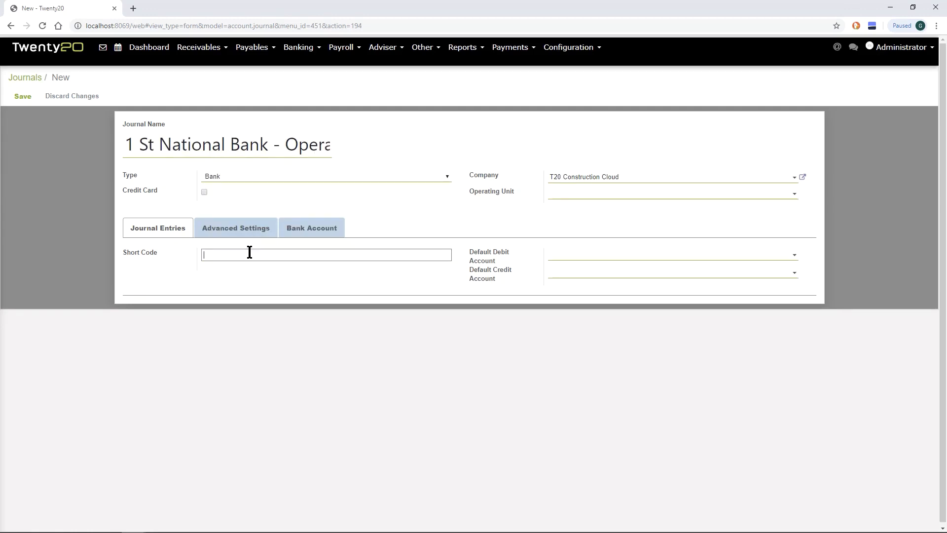
type("1STNB")
left_click(568, 256)
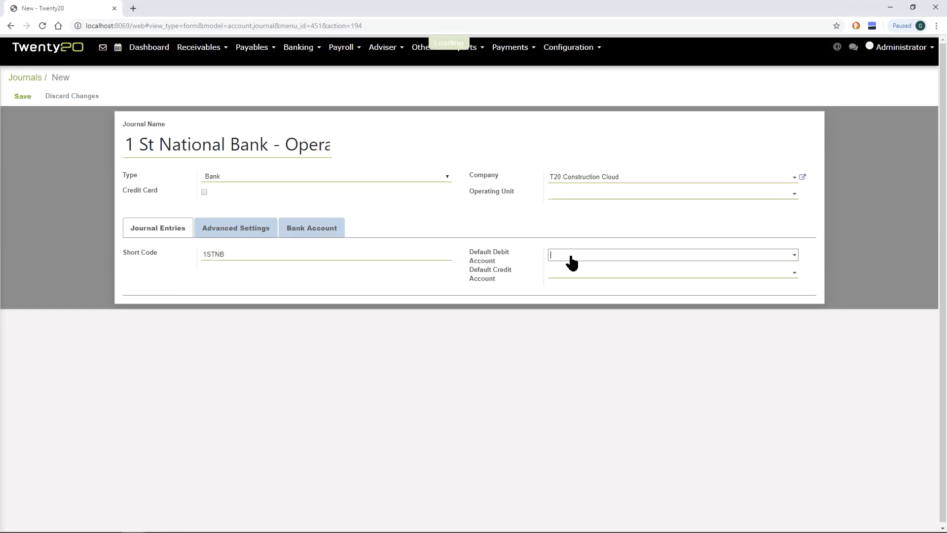
left_click(577, 271)
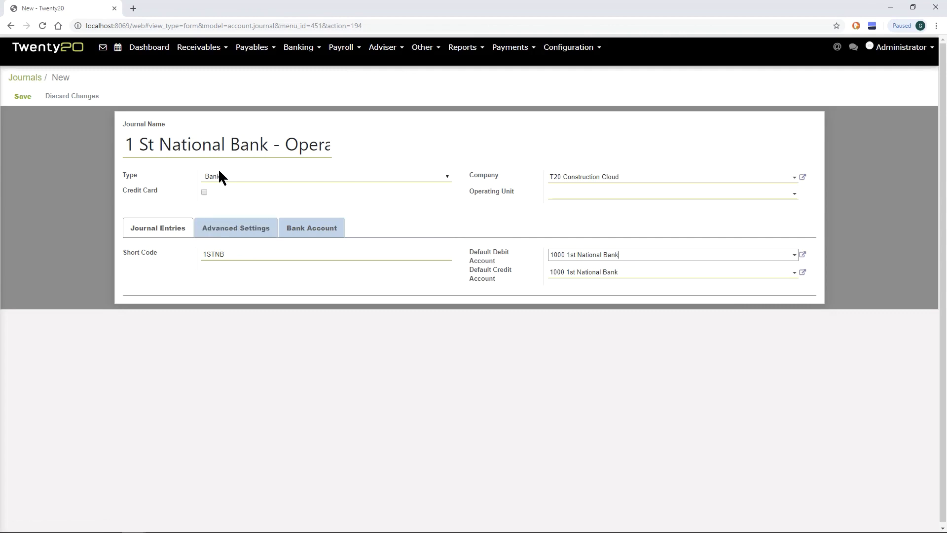
Create a bank account for the journal with holder T20 Construction Cloud and bank 1st National Bank, and check the bank's details
left_click(300, 231)
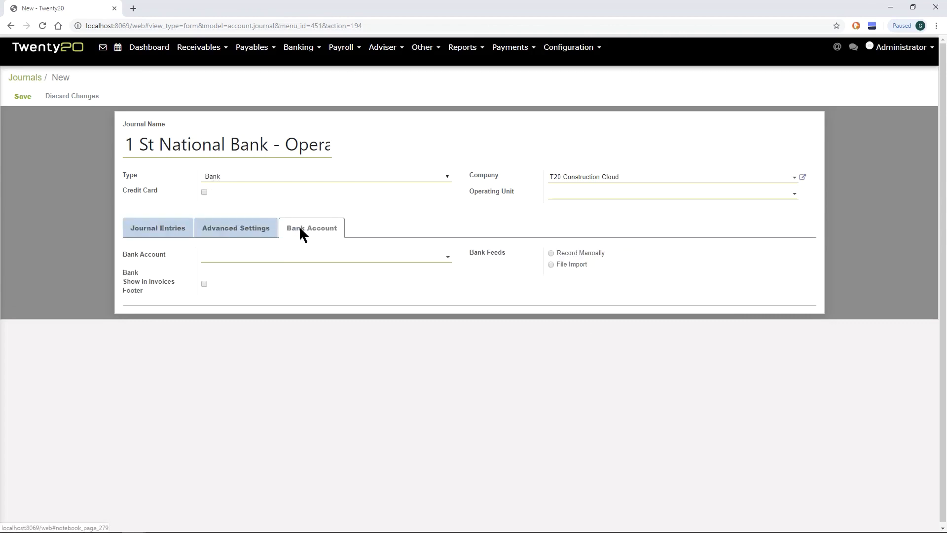
left_click(248, 259)
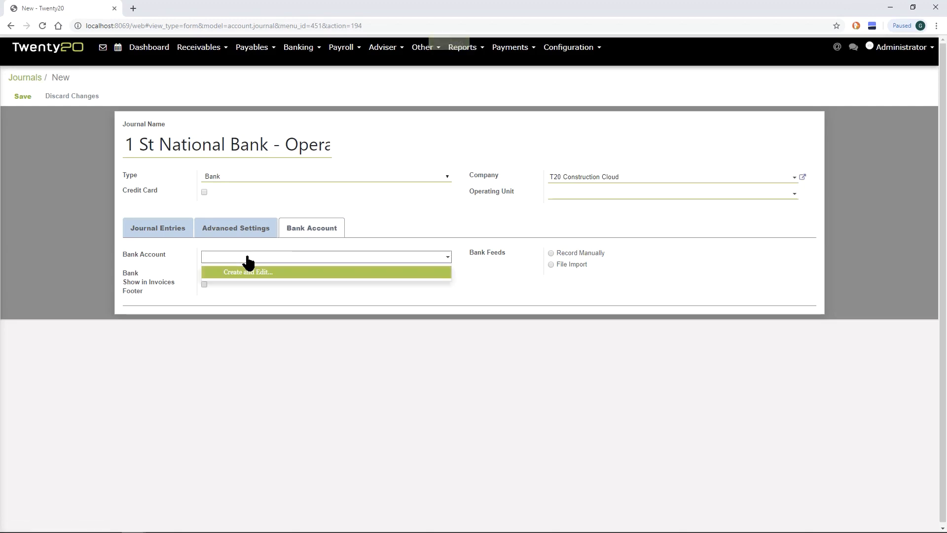
left_click(246, 273)
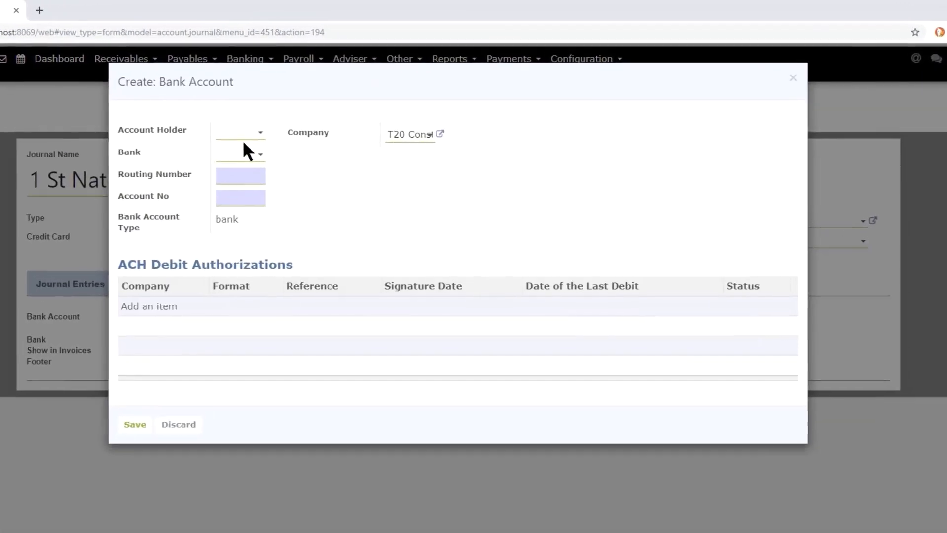
left_click(233, 138)
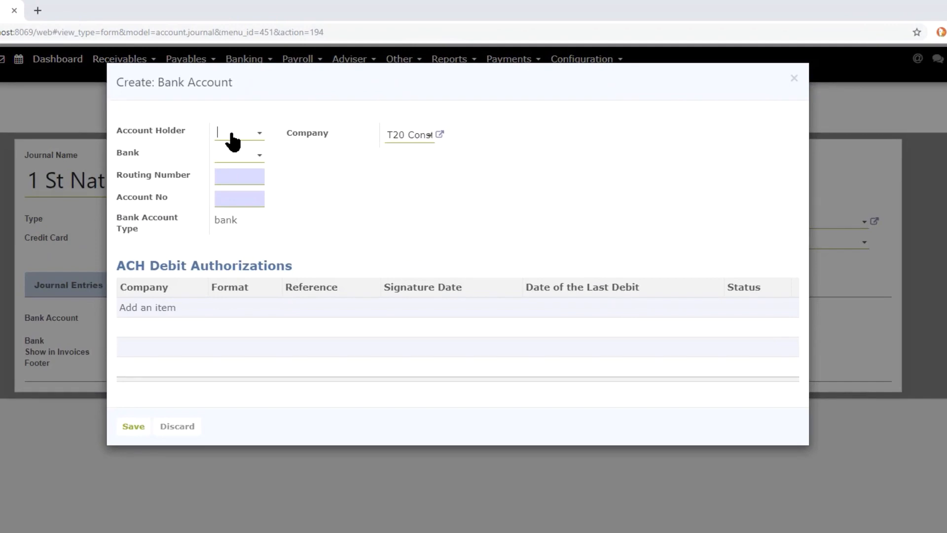
type("t20")
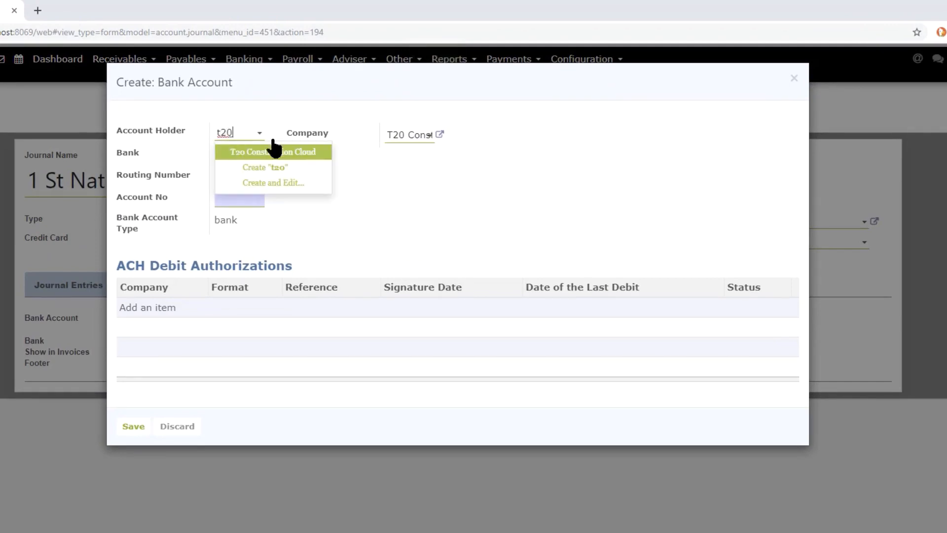
left_click(302, 153)
left_click(247, 156)
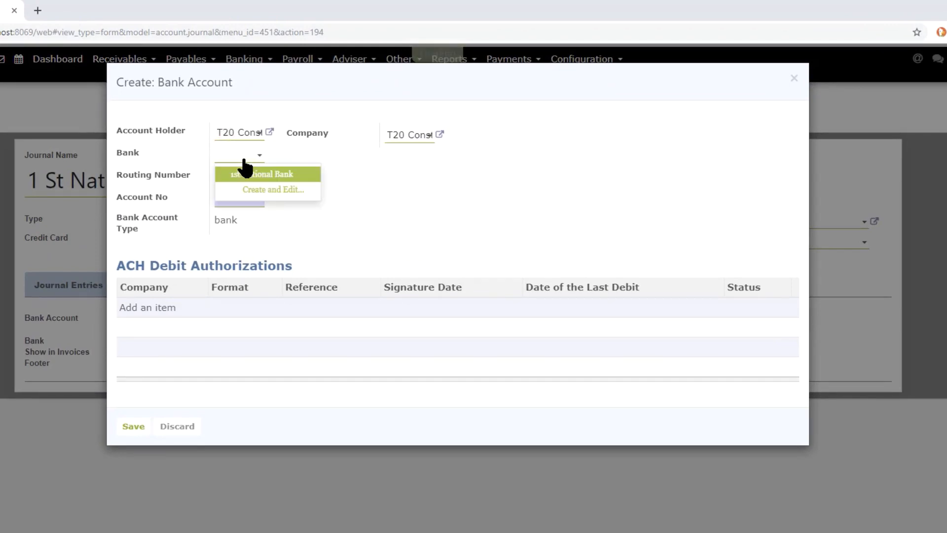
left_click(245, 175)
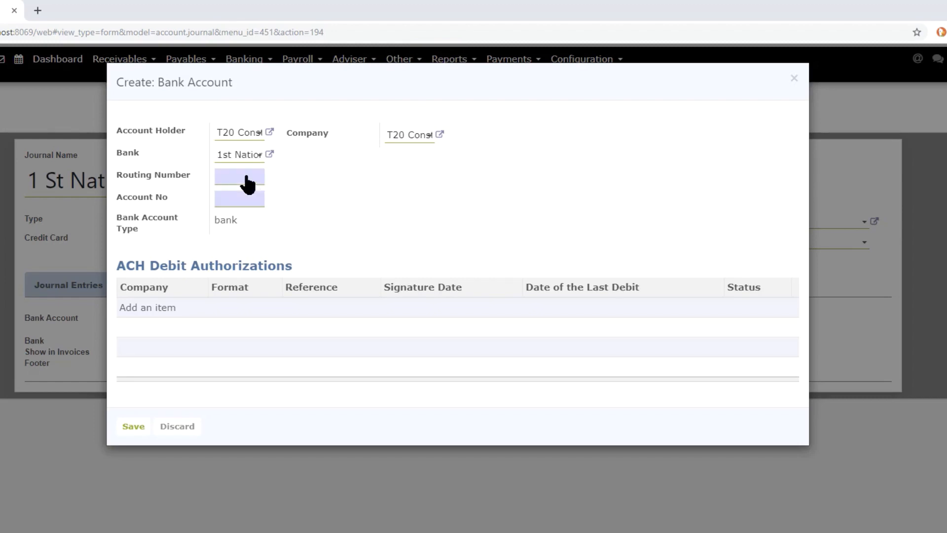
left_click(270, 156)
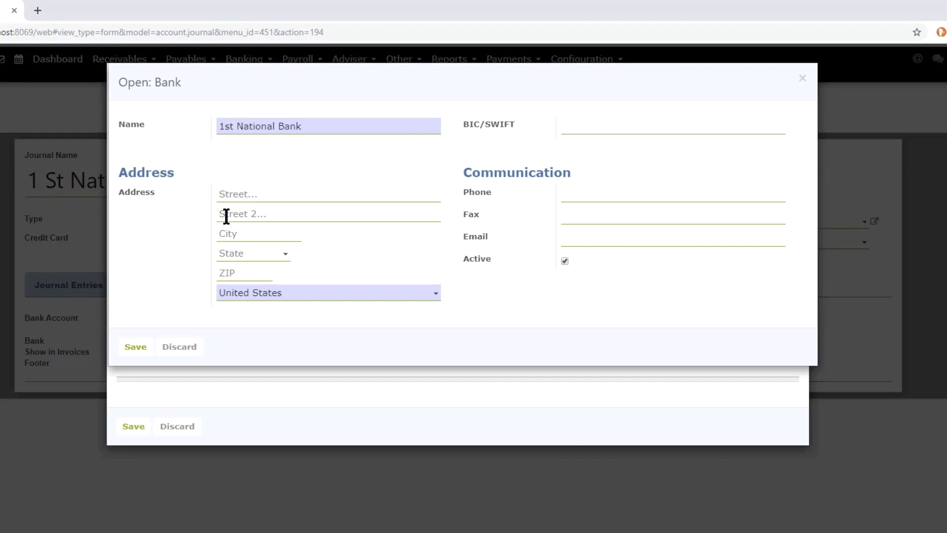
left_click(129, 347)
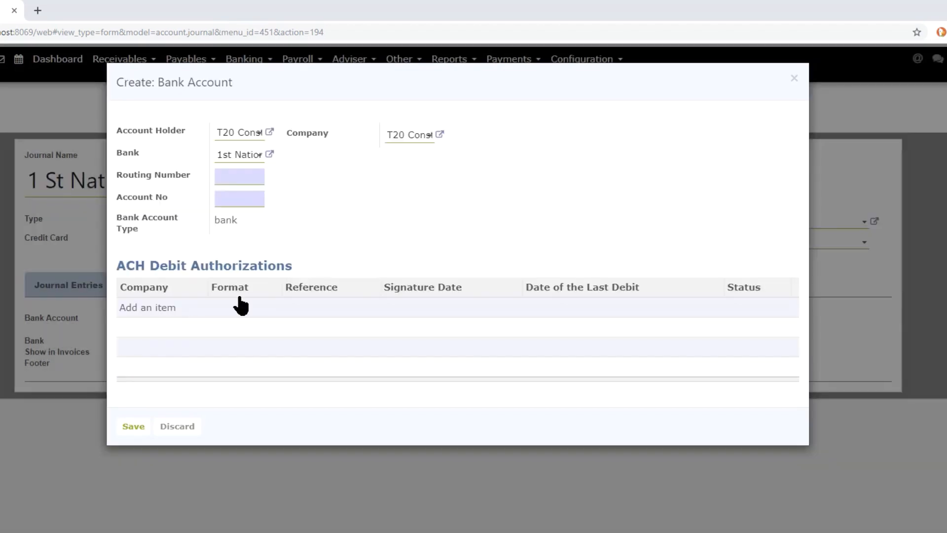
Enter the routing number and account number for the new bank account and save it to the journal
left_click(229, 178)
key("ctrl+v")
left_click(225, 206)
type("123456")
left_click(132, 427)
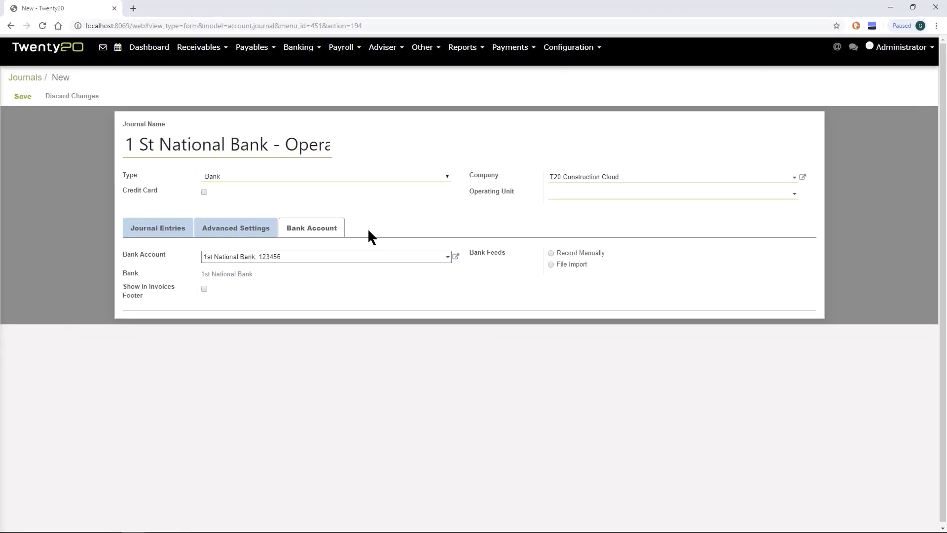
Disable the inbound Batch Deposit debit method and the outbound EFT payment method for the bank journal, and save it
left_click(261, 229)
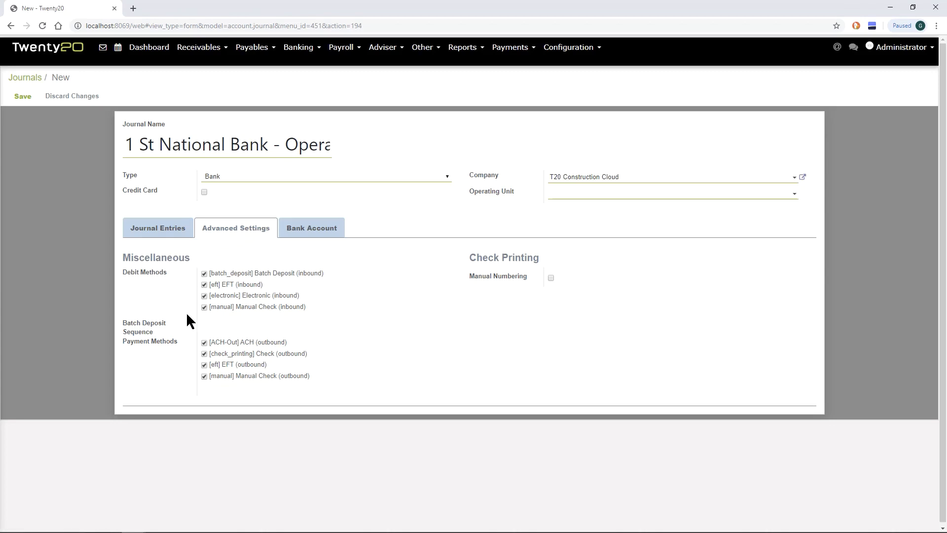
left_click(204, 274)
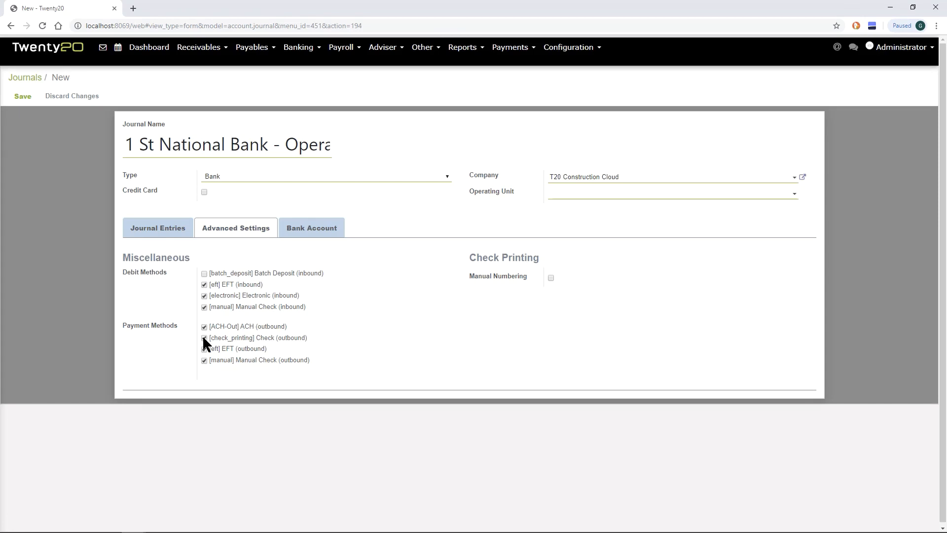
left_click(204, 349)
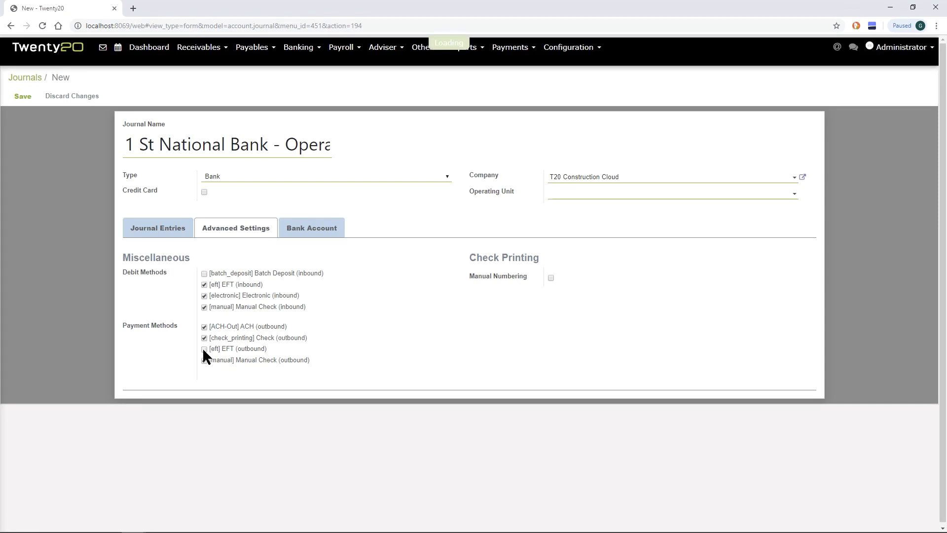
left_click(23, 97)
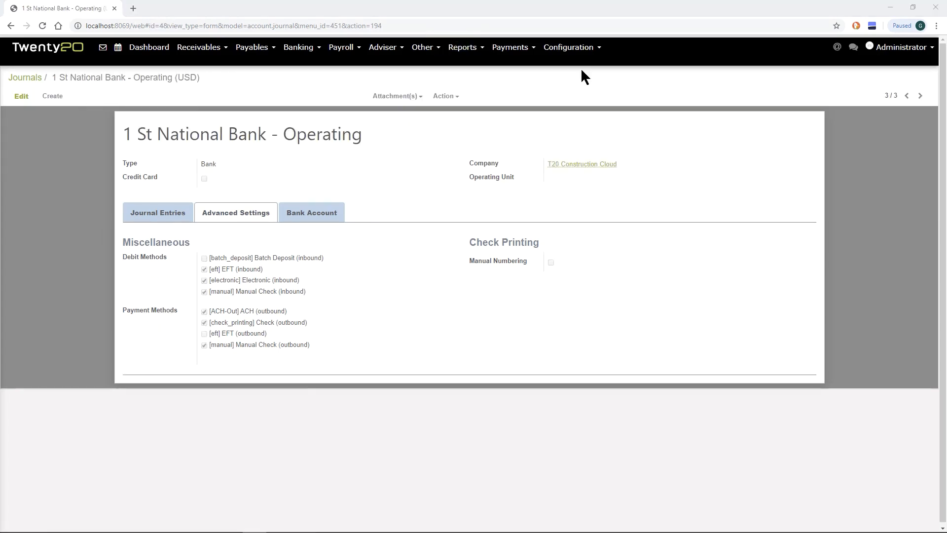